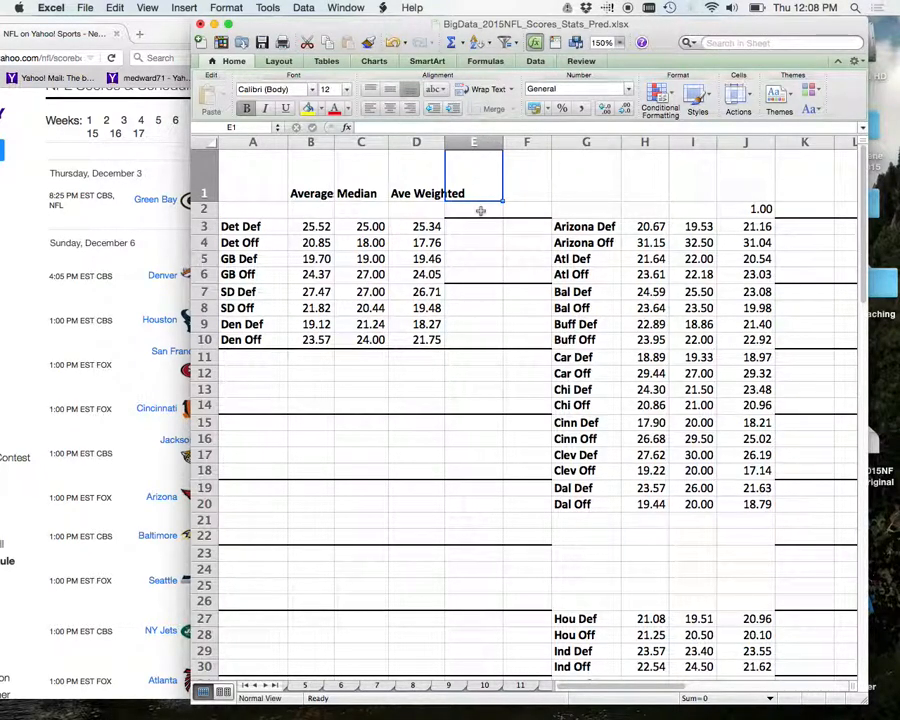
Enter the column heading "Pred Scores" in cell E1.
type("Pred")
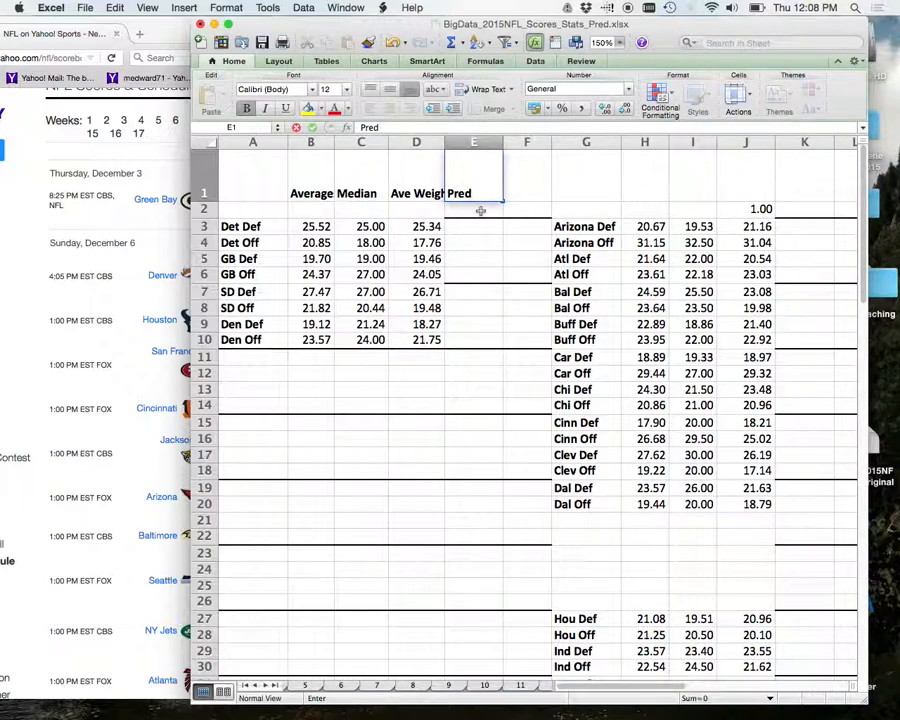
type("Scores")
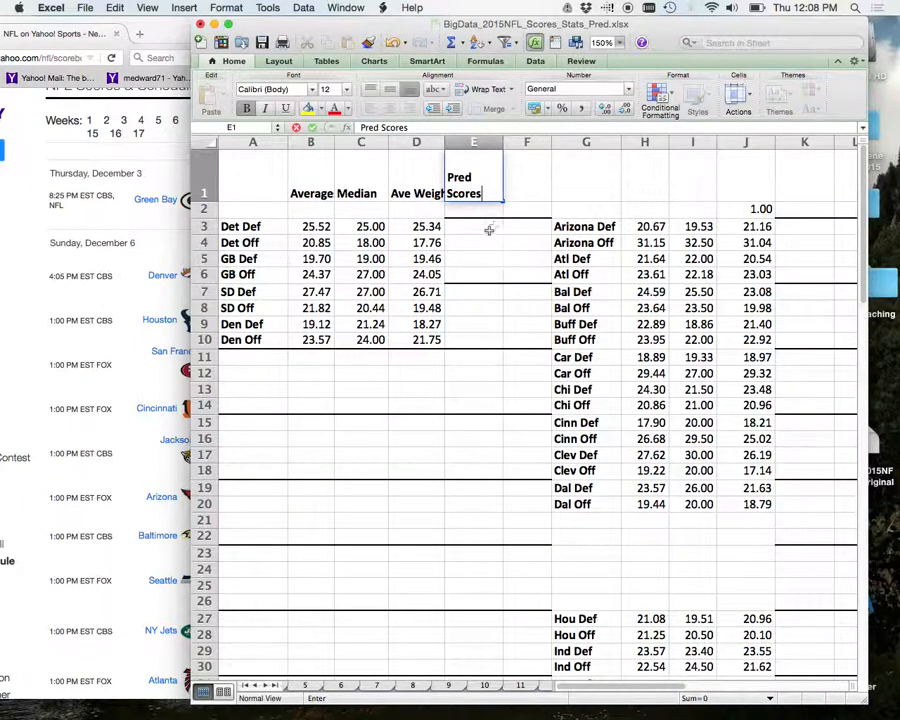
left_click(487, 230)
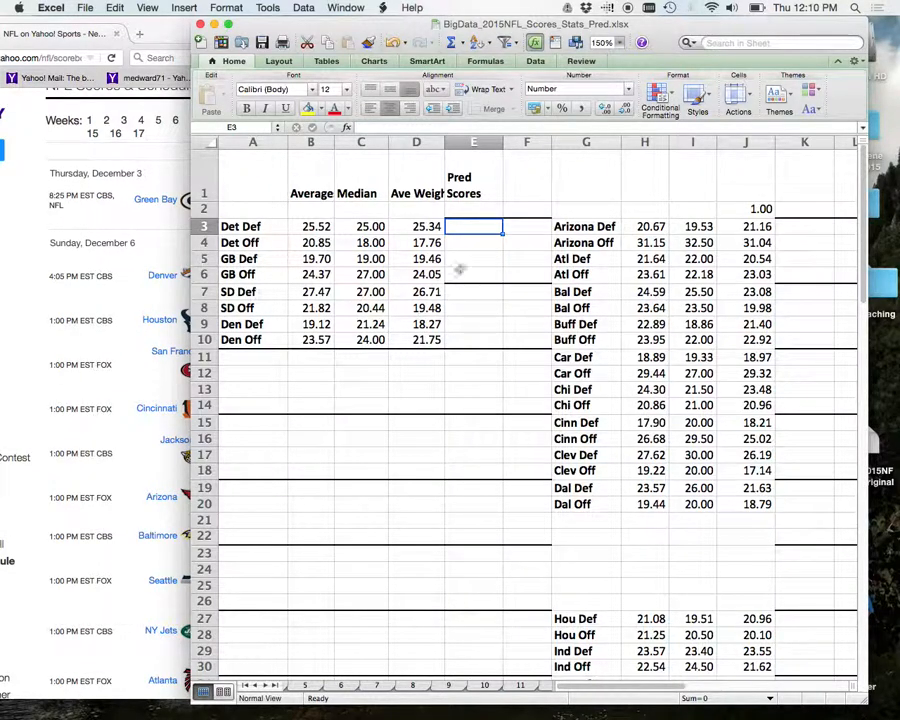
Enter the formula =average(B4,B5) in E3 to average Detroit's offense with Green Bay's defense.
left_click(318, 243)
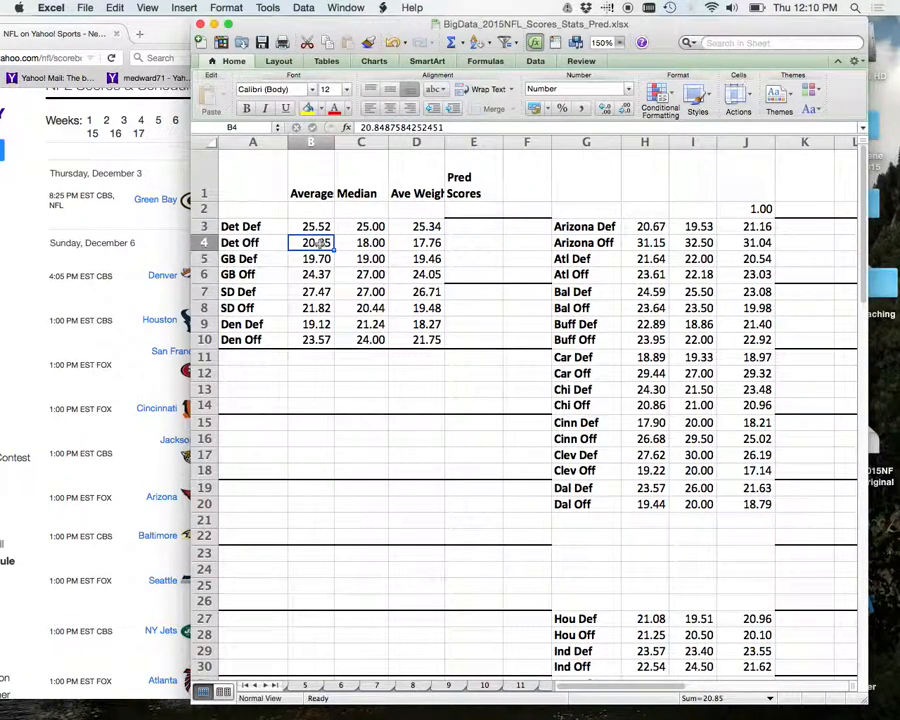
left_click(489, 226)
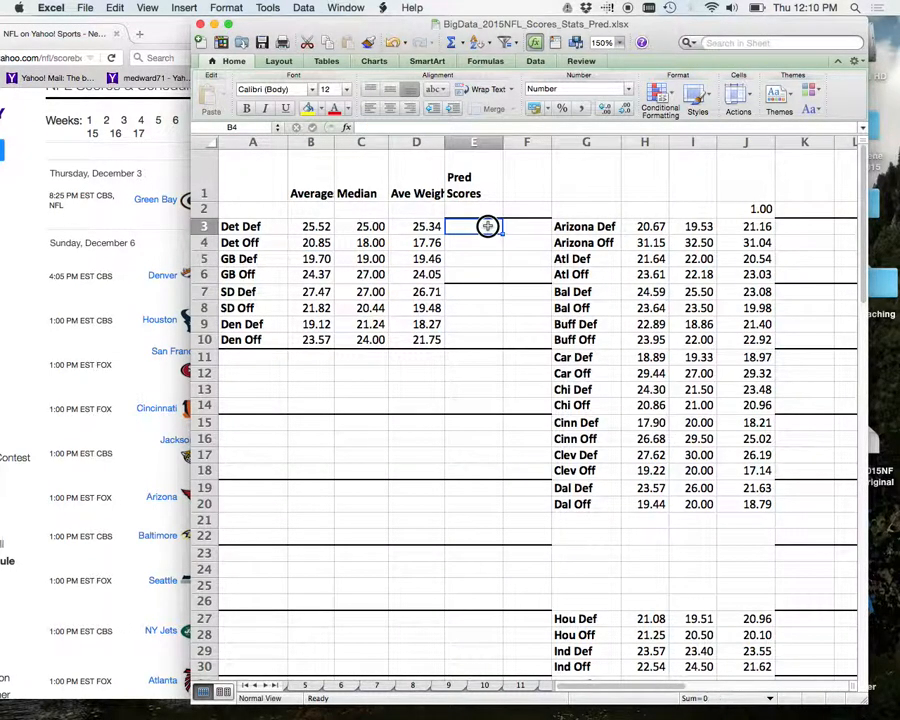
left_click(371, 127)
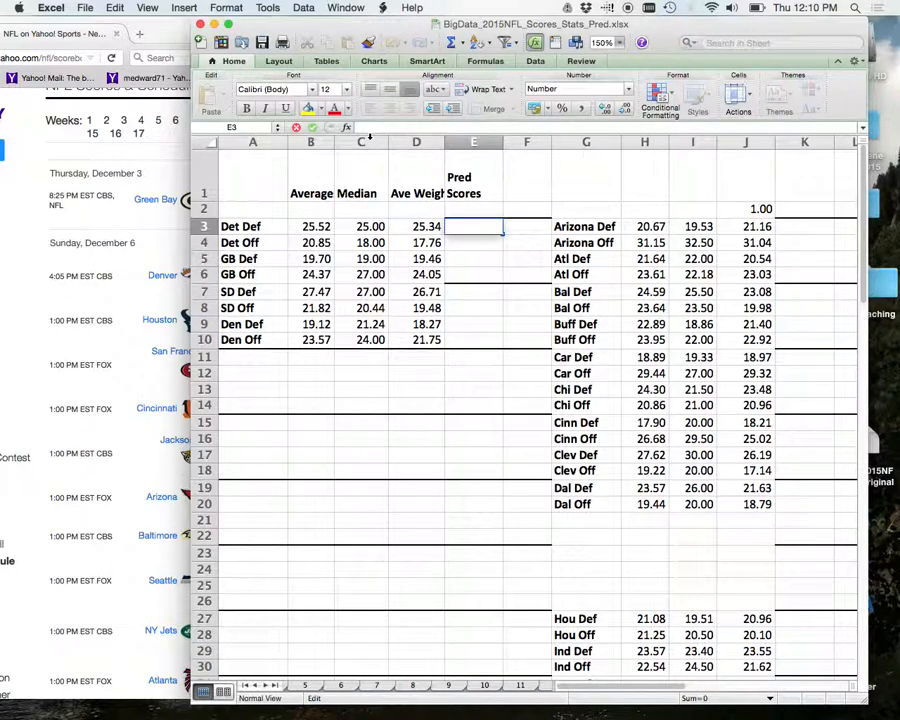
type("======")
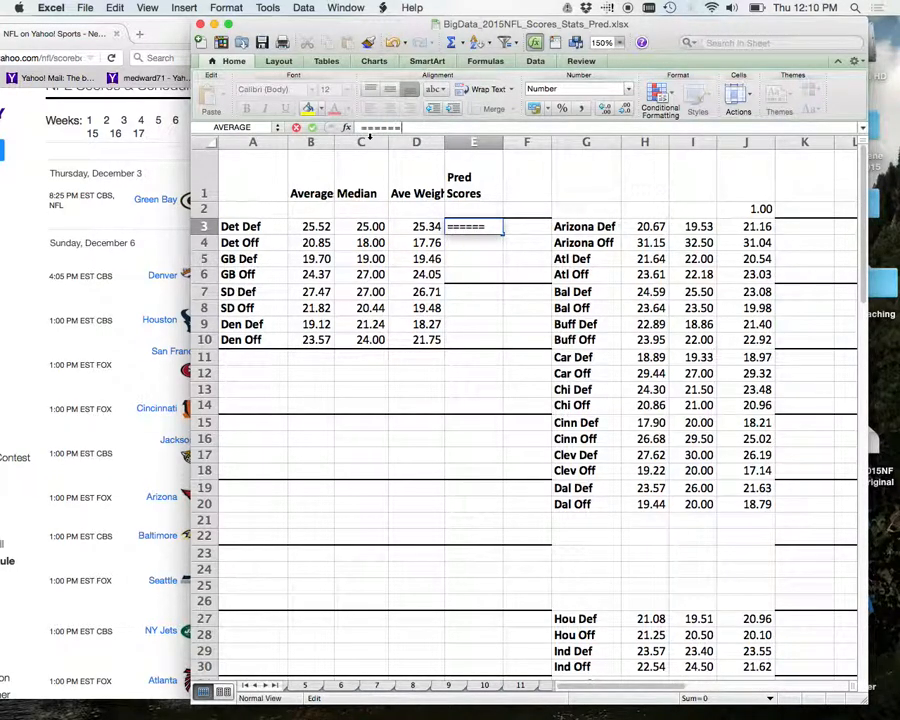
key("BackSpace")
key("BackSpace")
key("BackSpace")
key("BackSpace")
type("average")
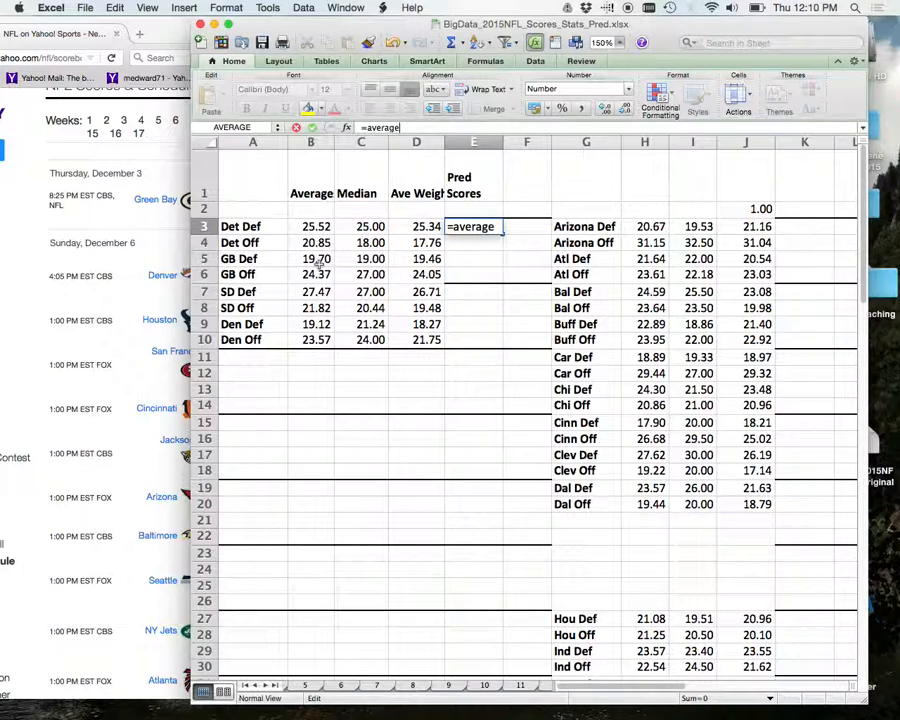
type("(")
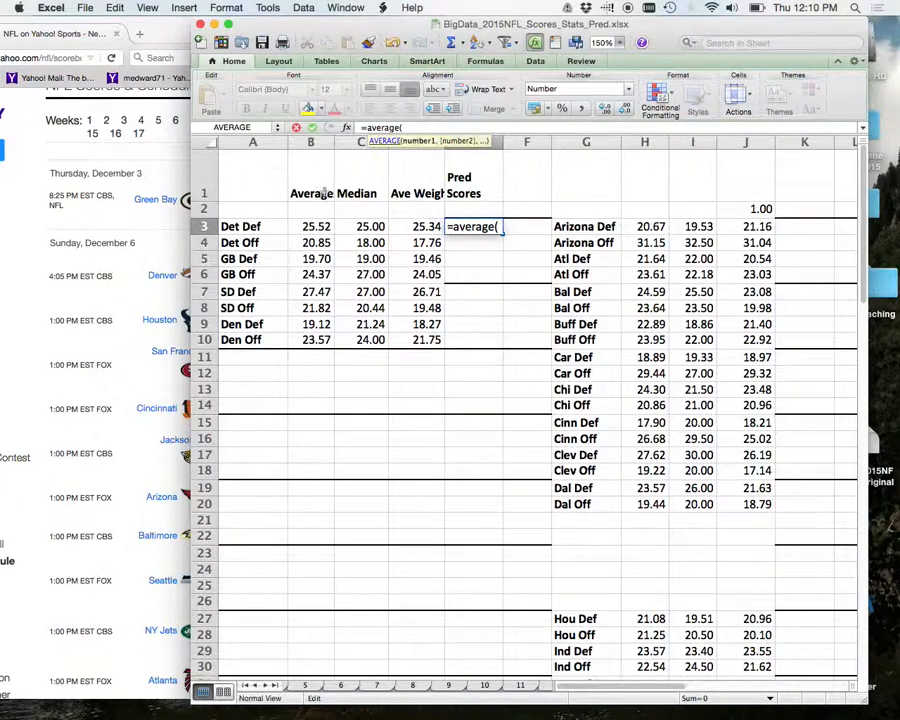
left_click(317, 243)
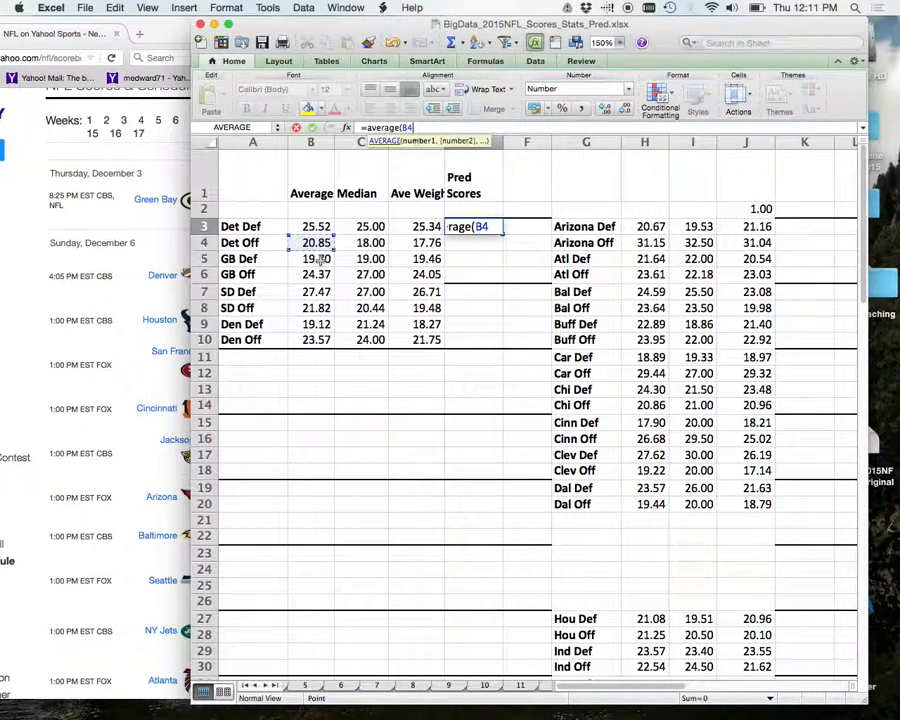
type(",")
left_click(318, 258)
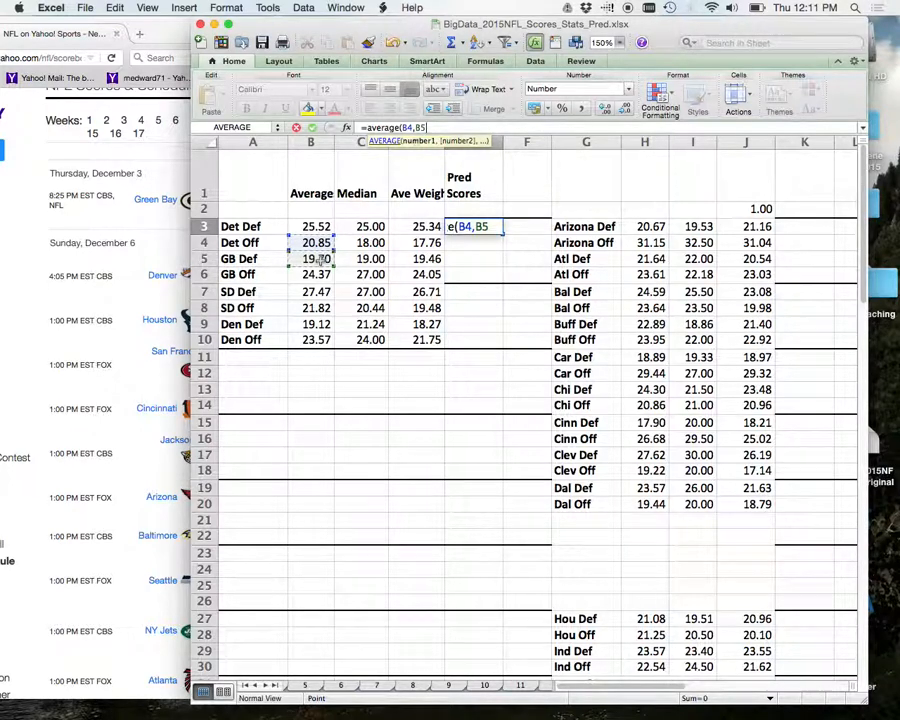
type(")")
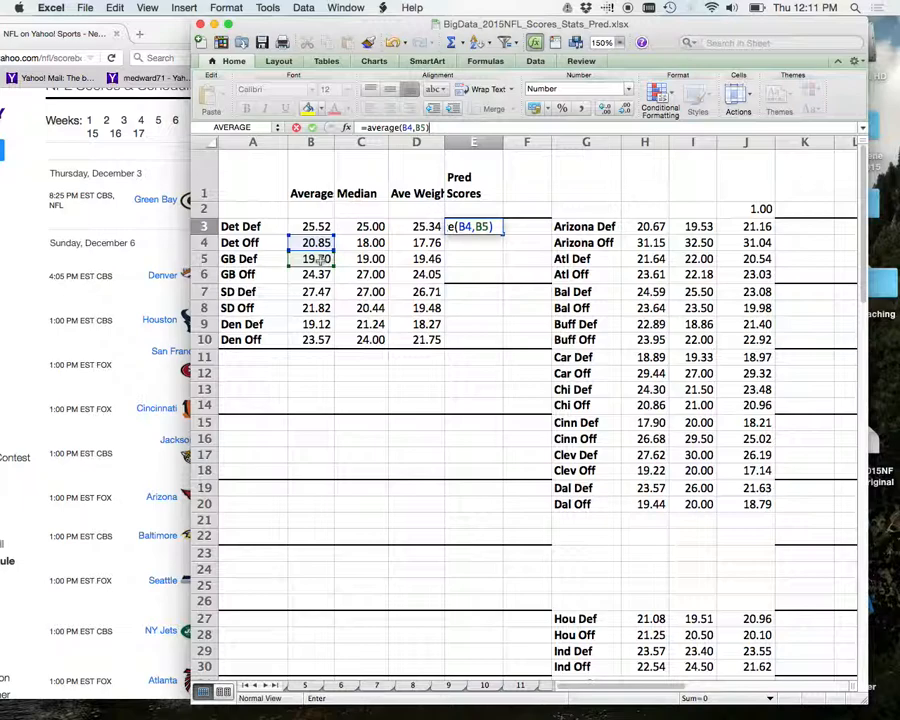
key("Return")
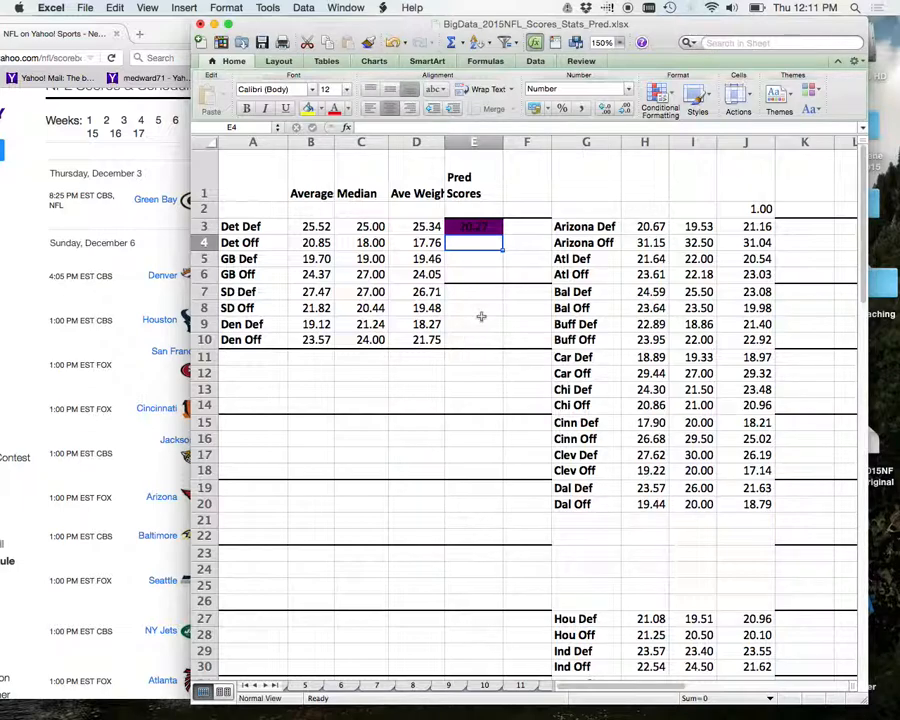
Enter the formula =average(B6,B3) in E5 to average Green Bay's offense with Detroit's defense.
left_click(468, 257)
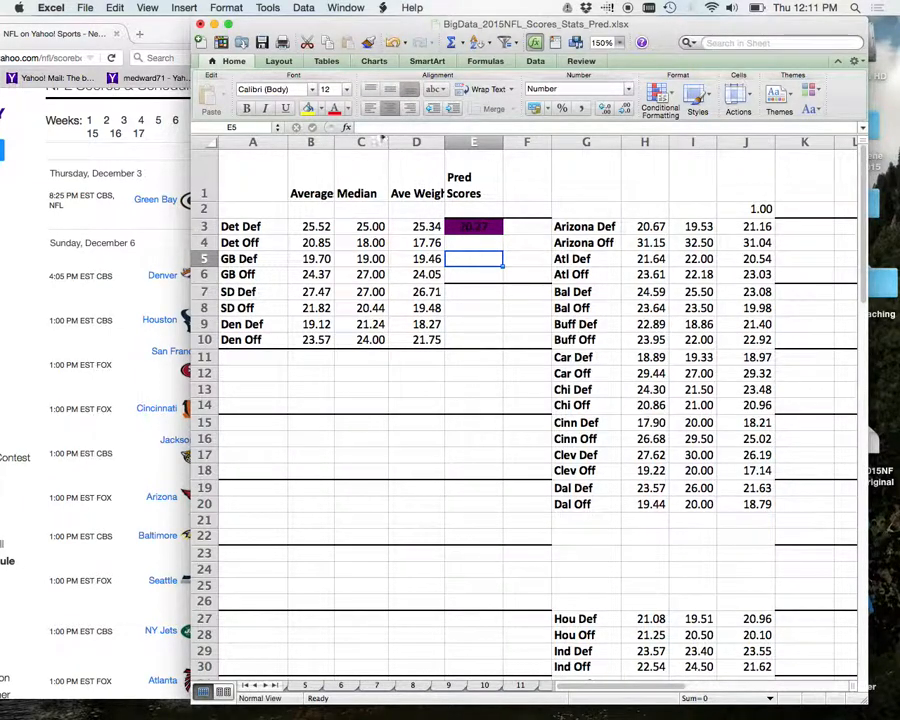
left_click(362, 125)
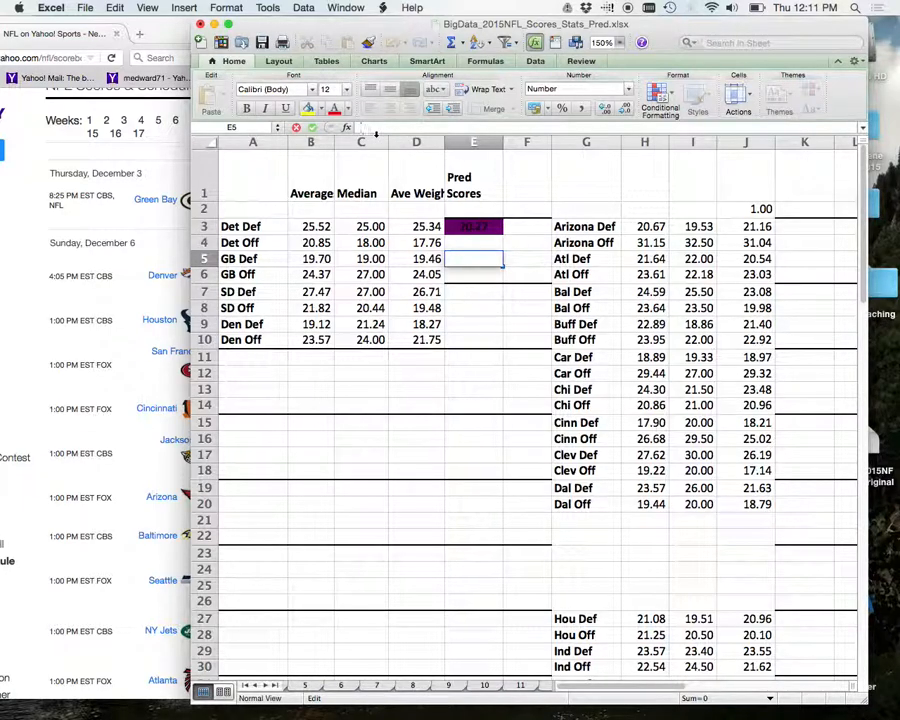
type("========average")
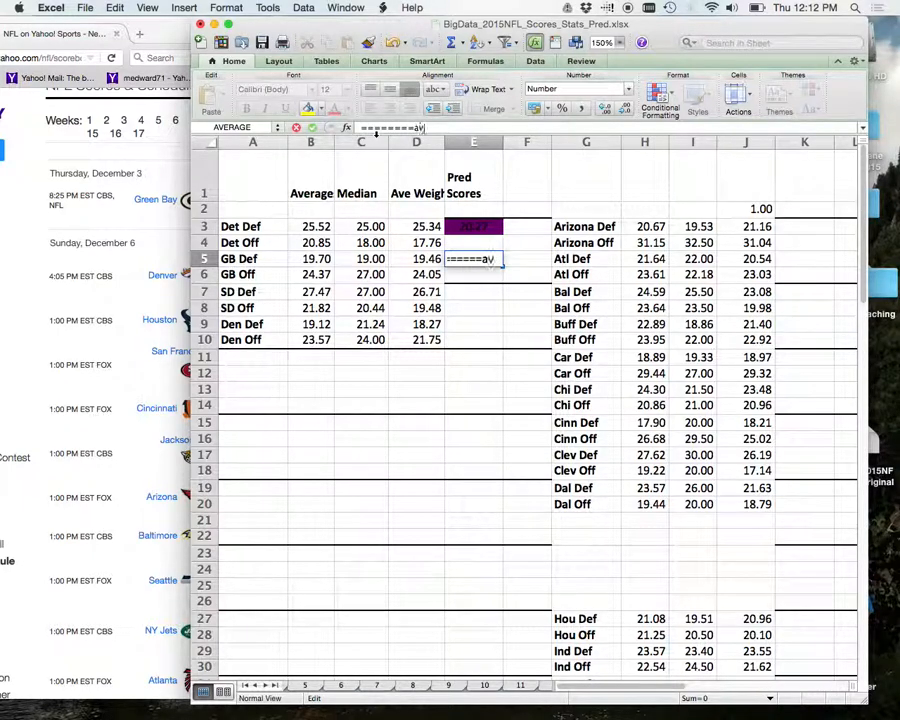
key("BackSpace")
key("BackSpace")
key("BackSpace")
key("BackSpace")
key("BackSpace")
key("BackSpace")
key("BackSpace")
key("BackSpace")
key("BackSpace")
key("BackSpace")
key("BackSpace")
key("BackSpace")
key("BackSpace")
key("BackSpace")
type("average")
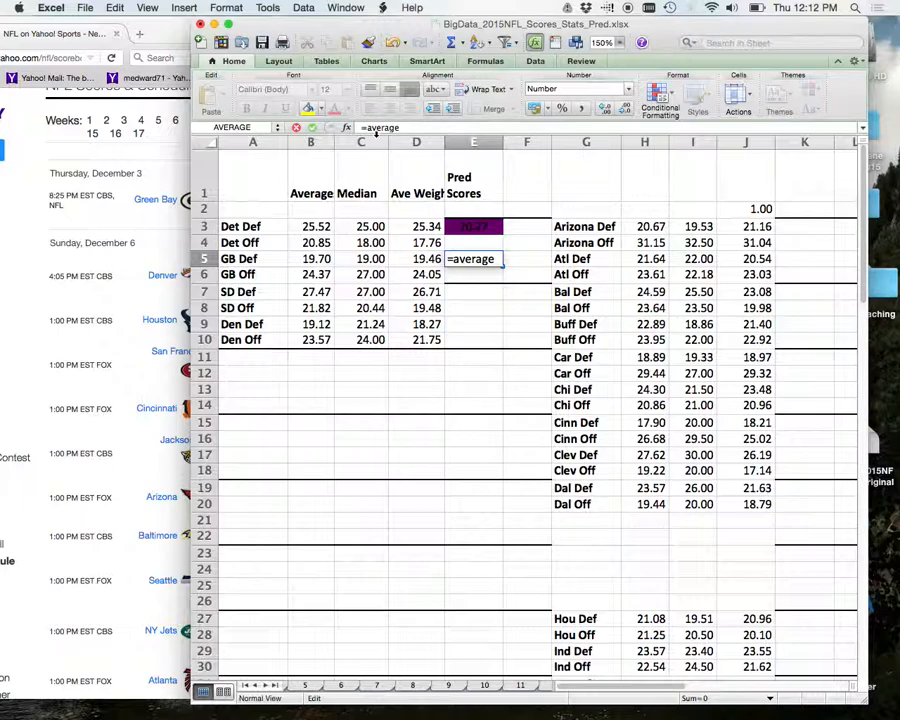
type("(")
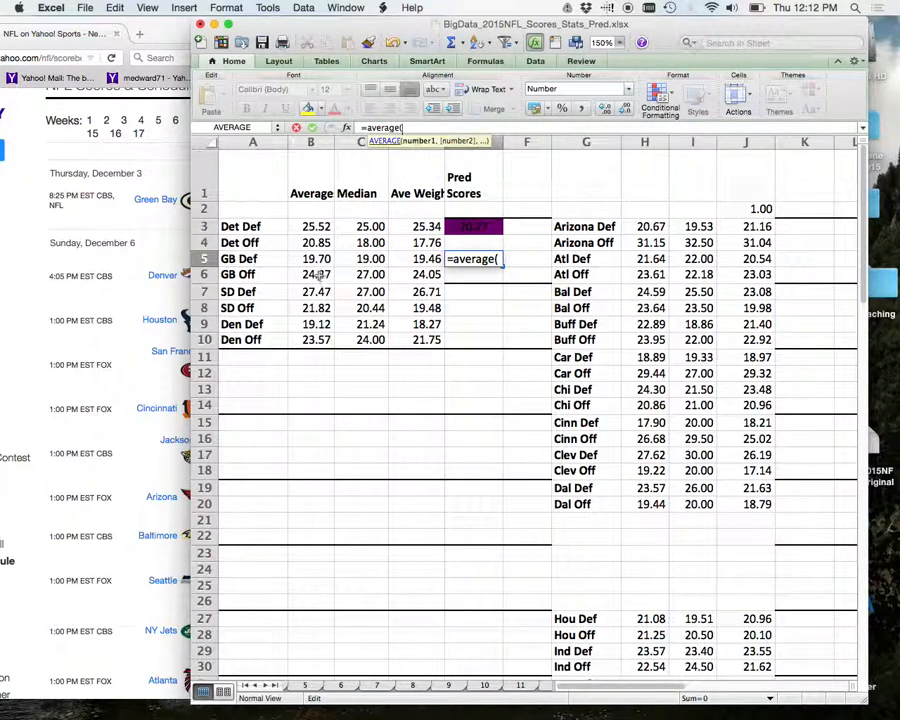
left_click(325, 275)
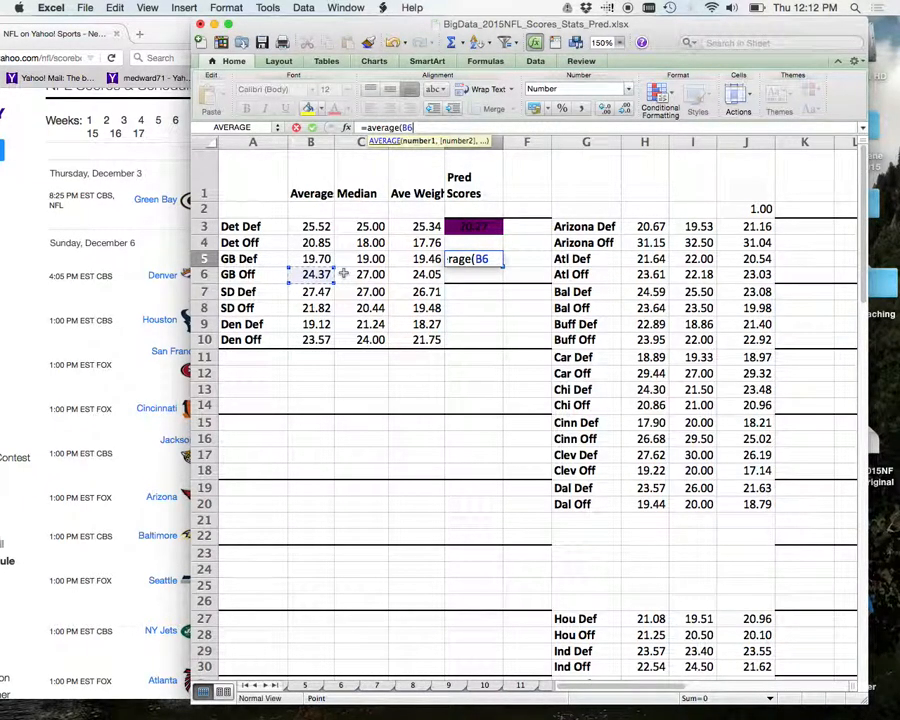
type(",")
left_click(318, 227)
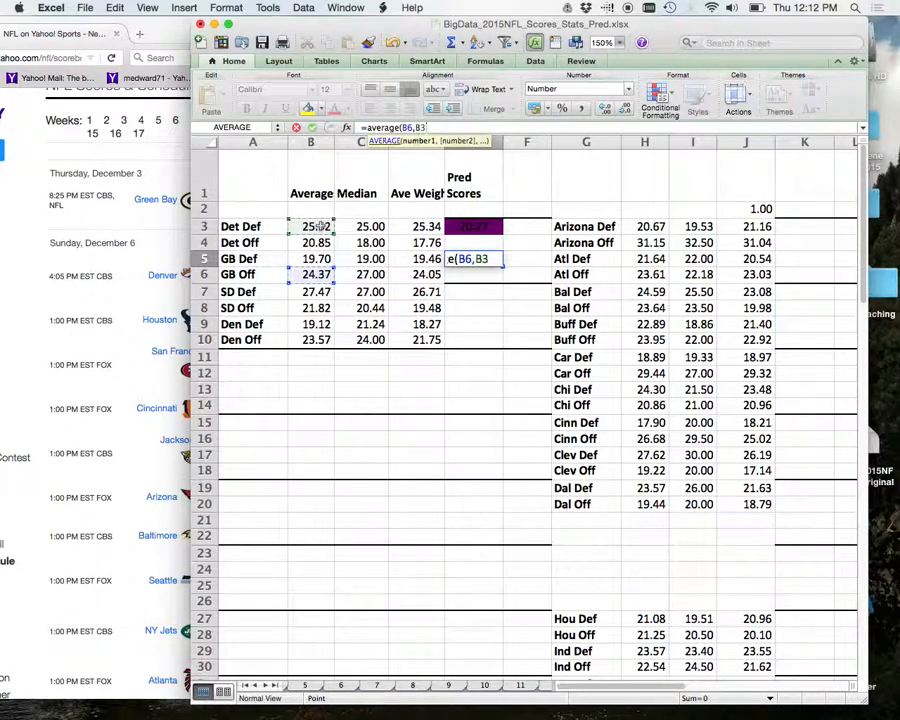
type(")")
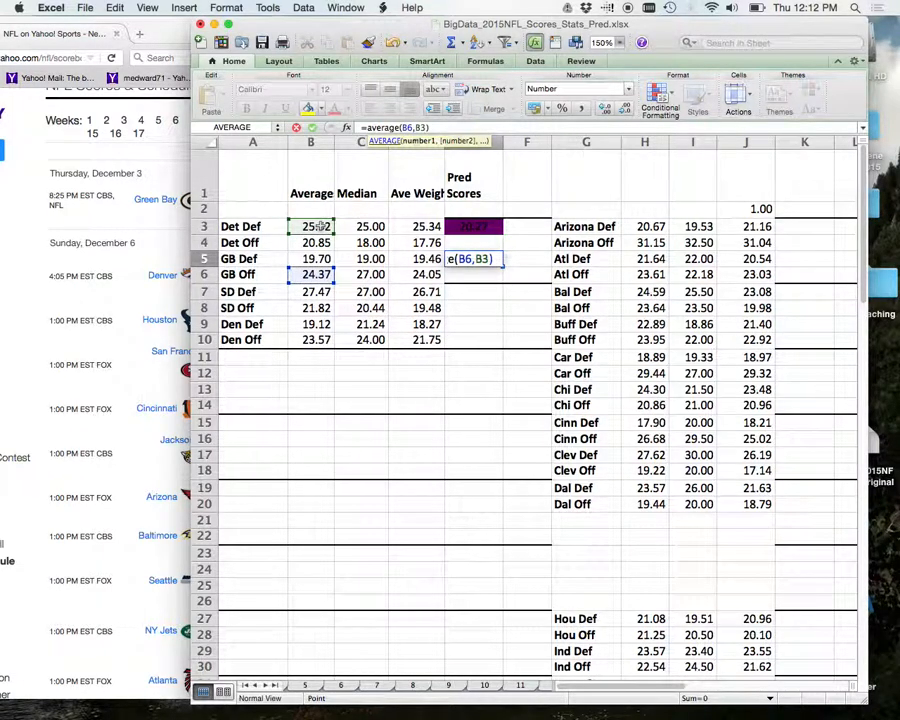
key("Return")
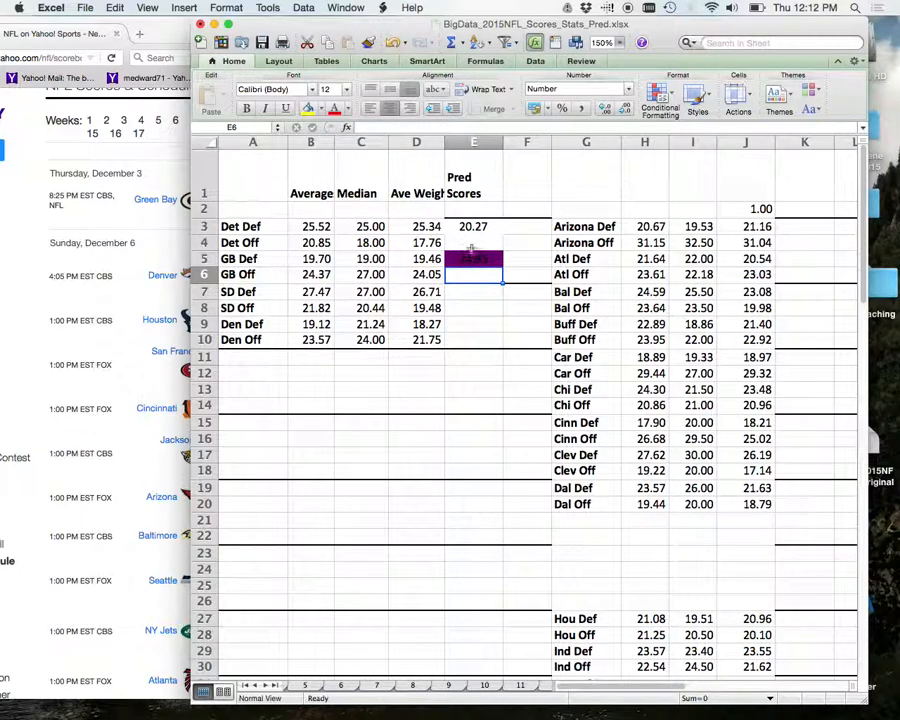
key("Up")
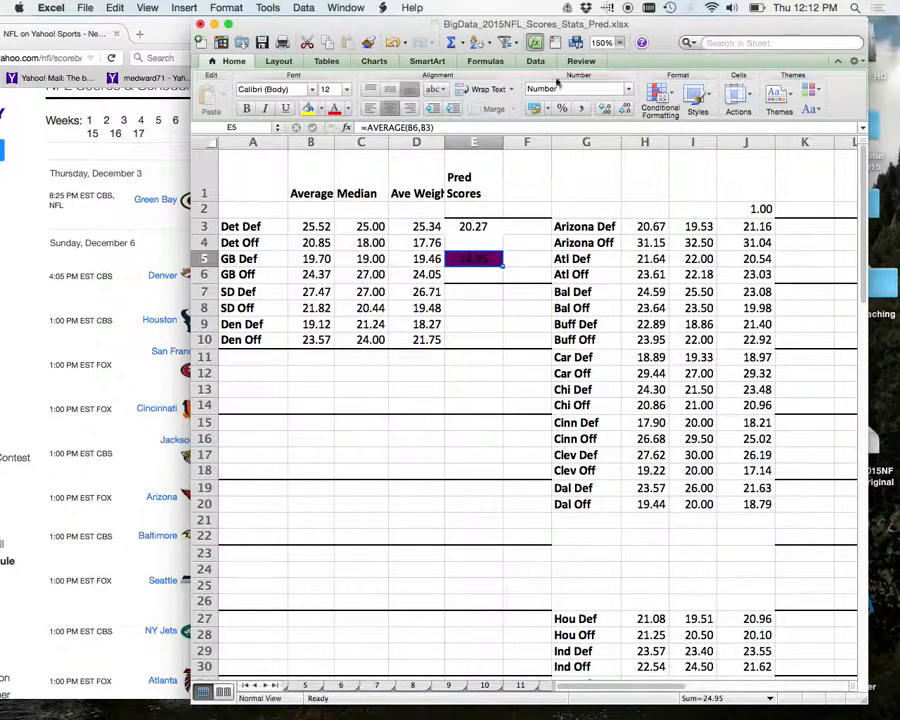
left_click(664, 96)
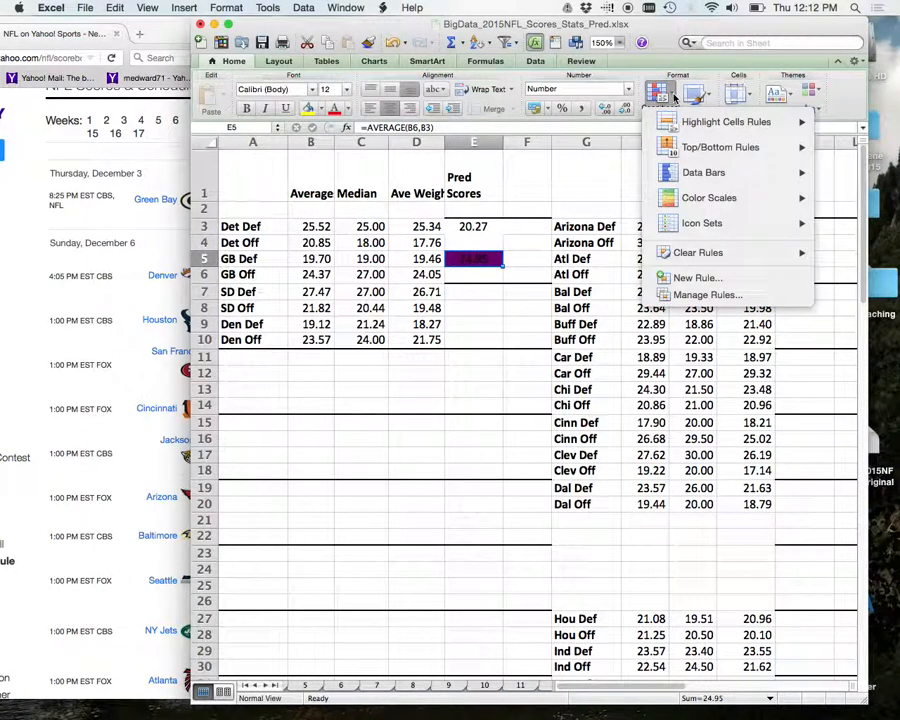
left_click(706, 295)
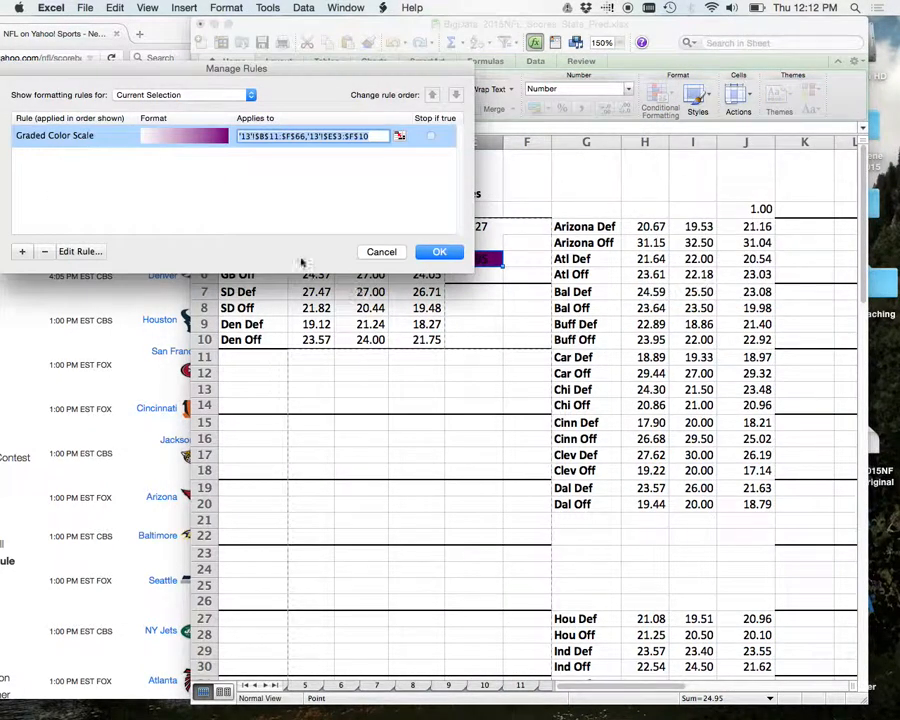
left_click(44, 252)
left_click(381, 251)
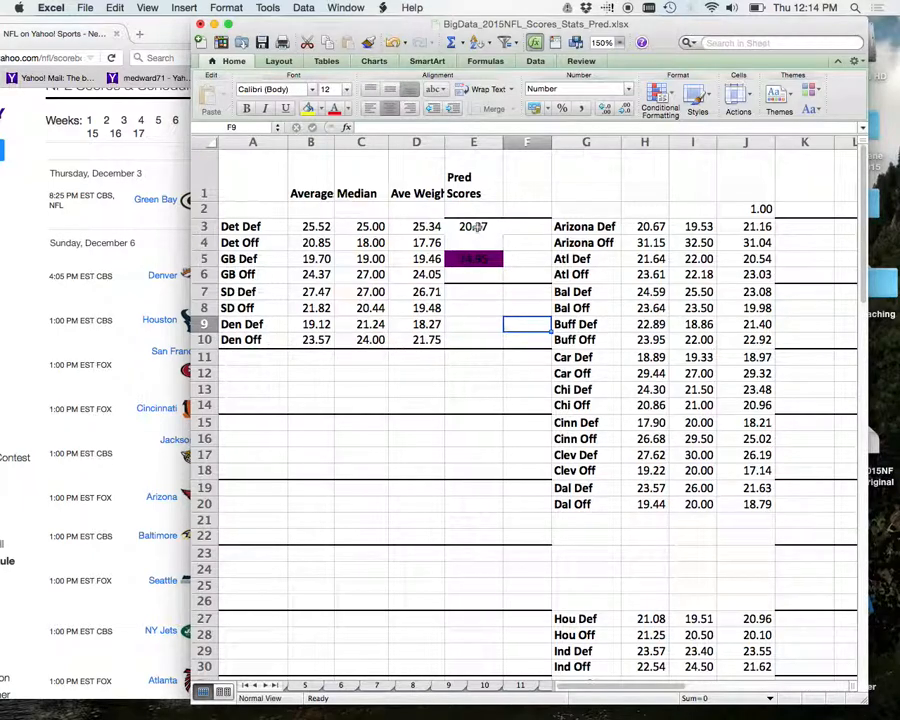
Try filling the E5 average formula down through E10, and undo the fill.
left_click(485, 259)
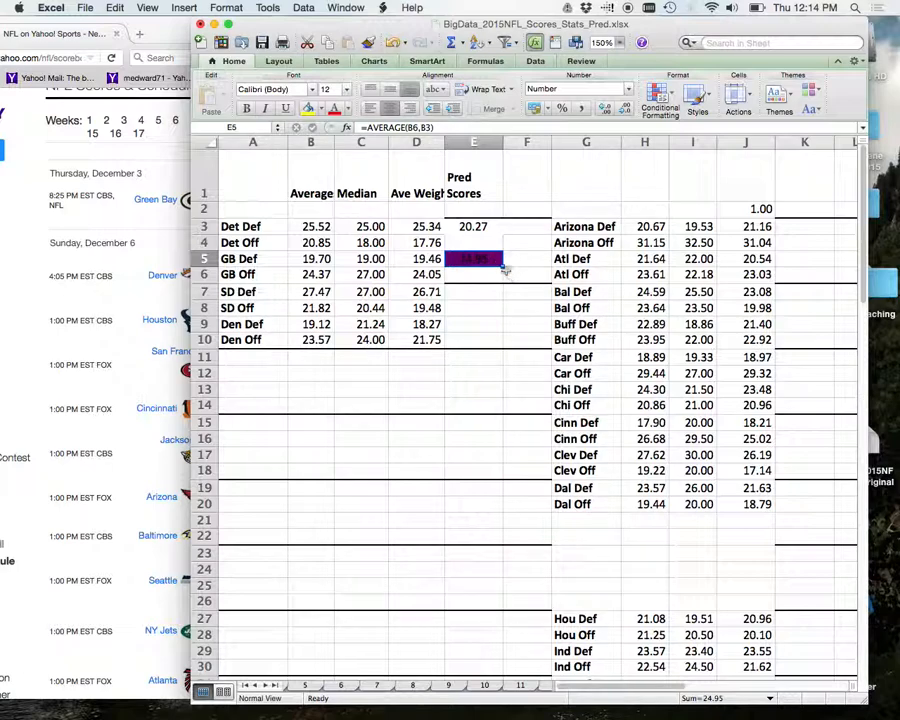
mouse_move(502, 268)
left_mouse_down()
mouse_move(496, 436)
mouse_move(504, 342)
mouse_move(506, 351)
left_mouse_up()
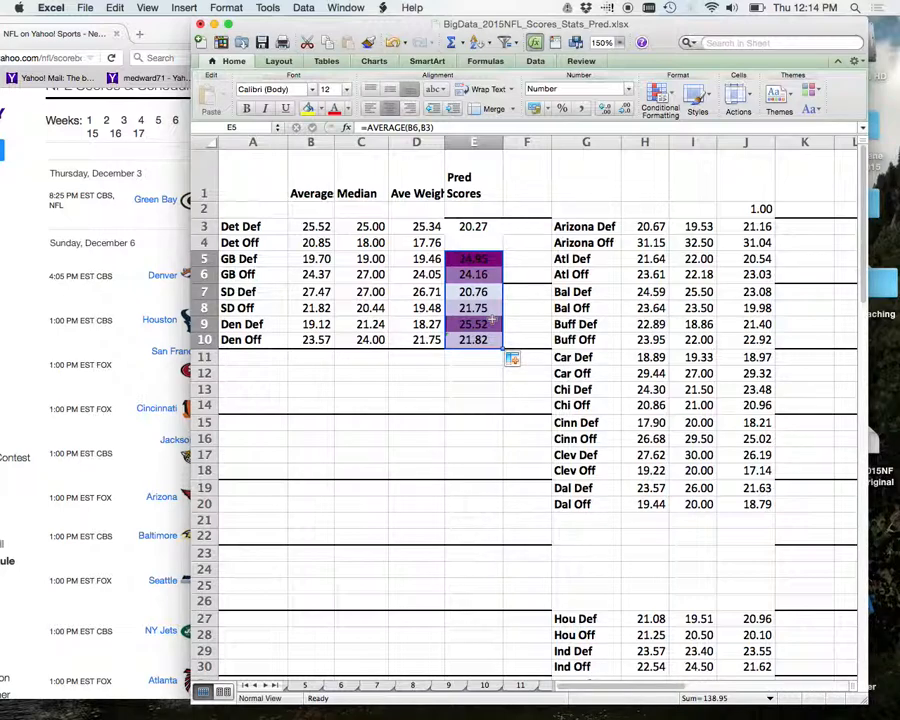
left_click(393, 44)
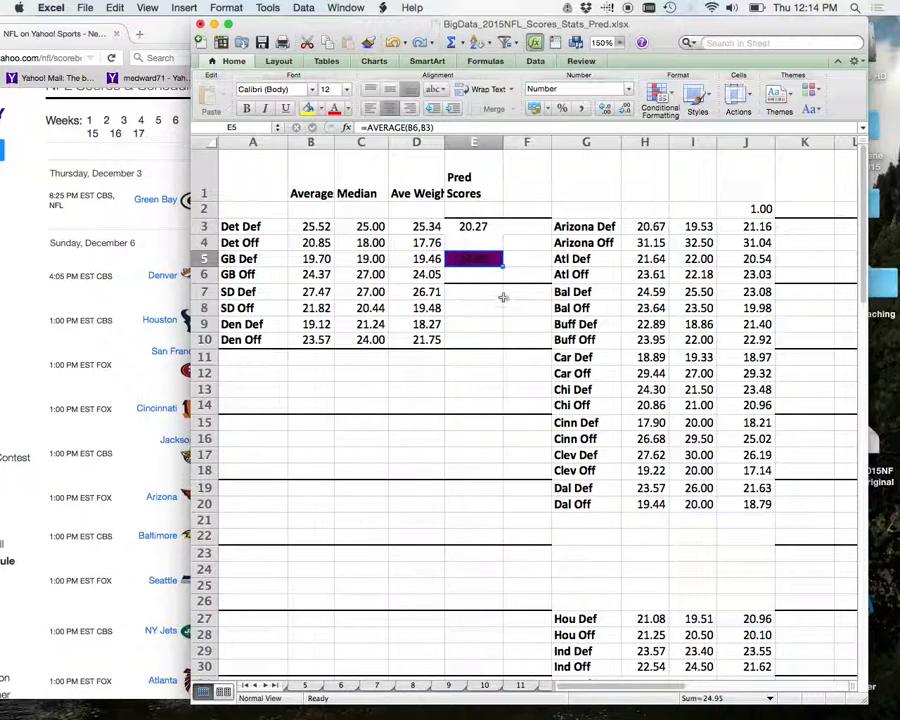
Copy the Detroit–Green Bay prediction cells E3:E6 and select E7:E10 as the destination.
left_click_drag(474, 228, 474, 274)
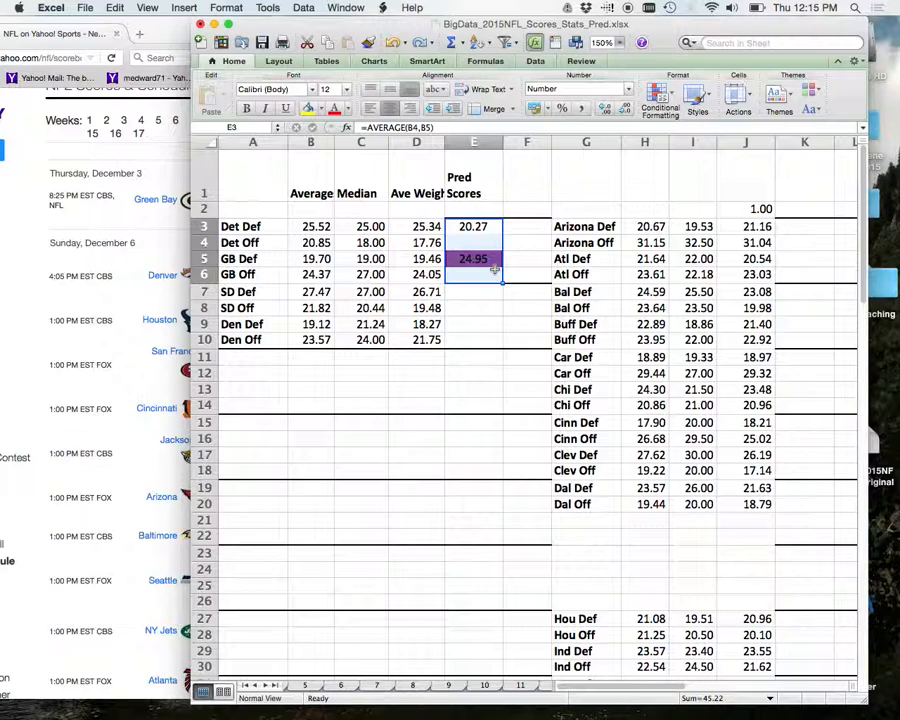
key("super+c")
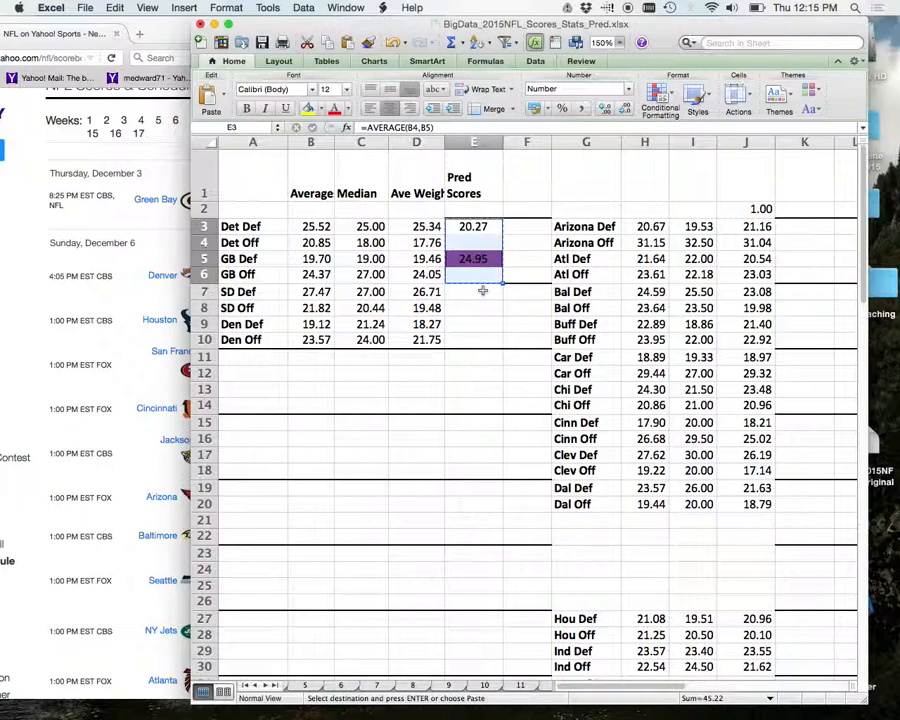
left_click(482, 291)
left_click_drag(482, 291, 481, 339)
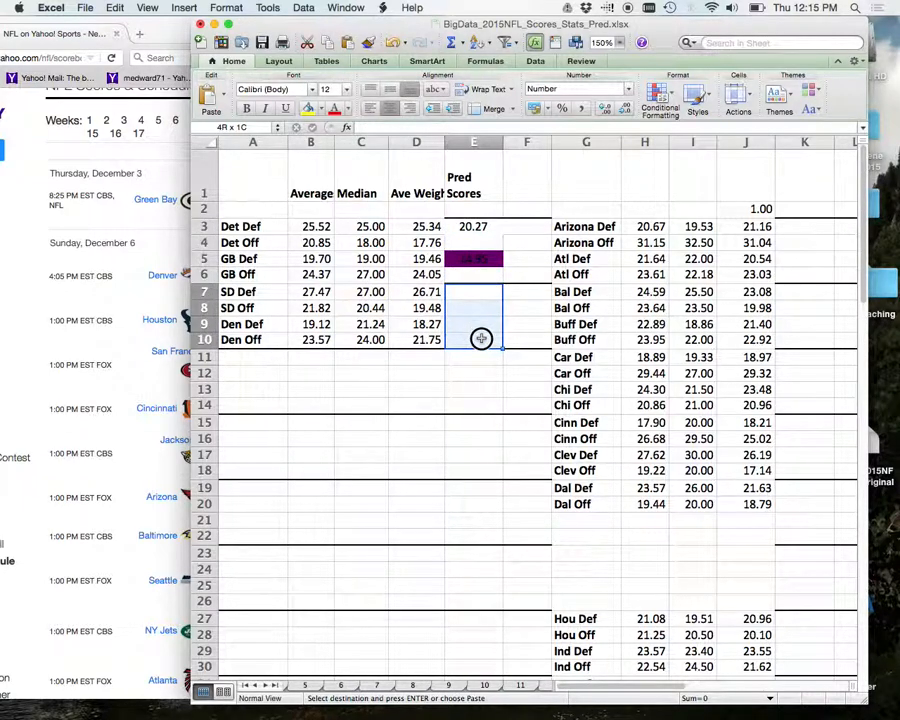
left_click_drag(481, 339, 482, 338)
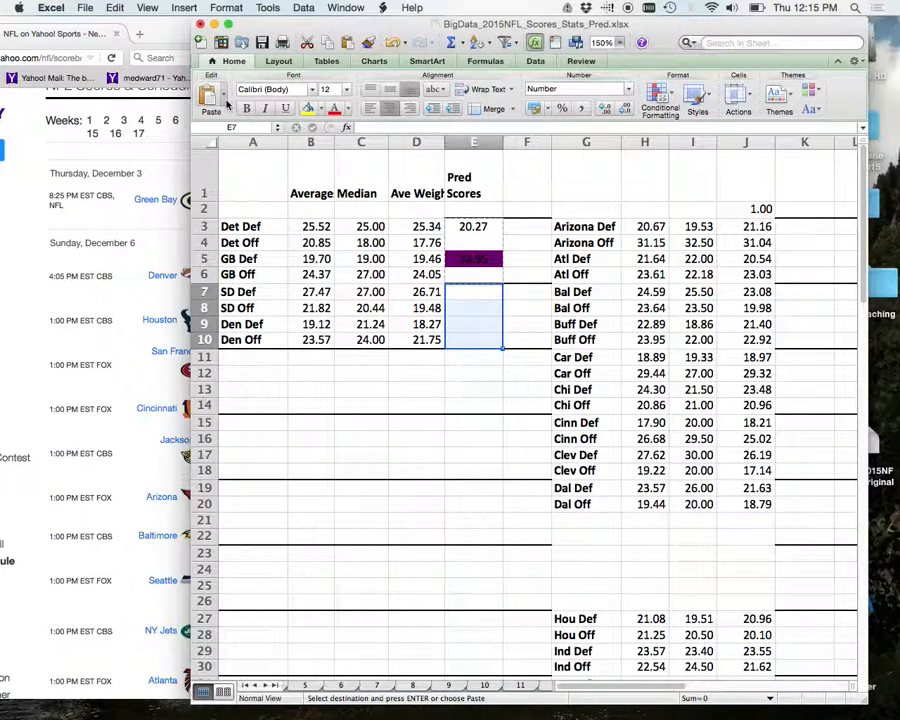
left_click(225, 102)
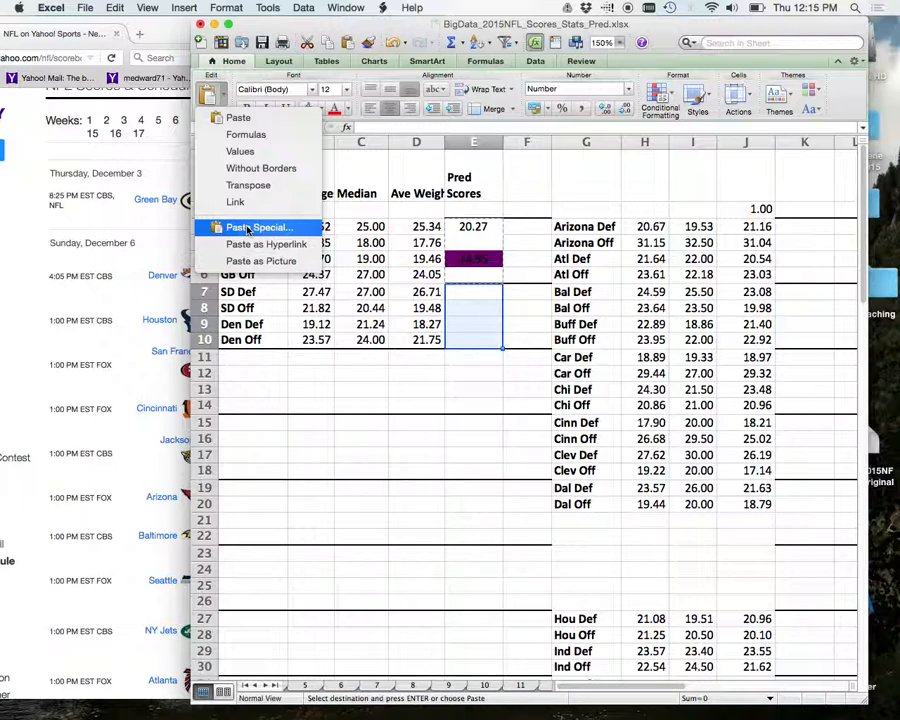
left_click(115, 9)
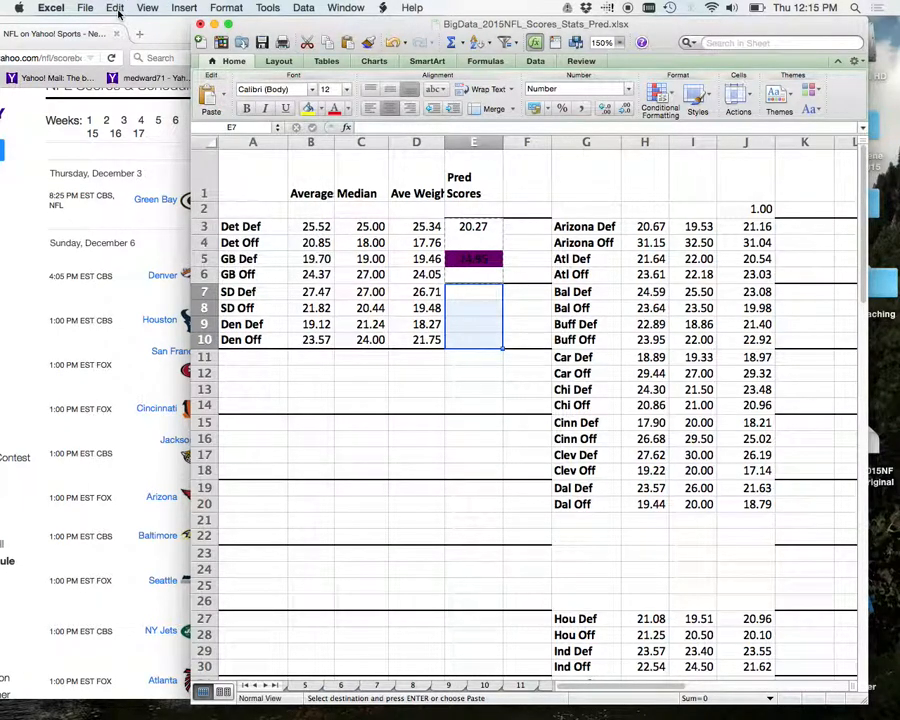
left_click(116, 9)
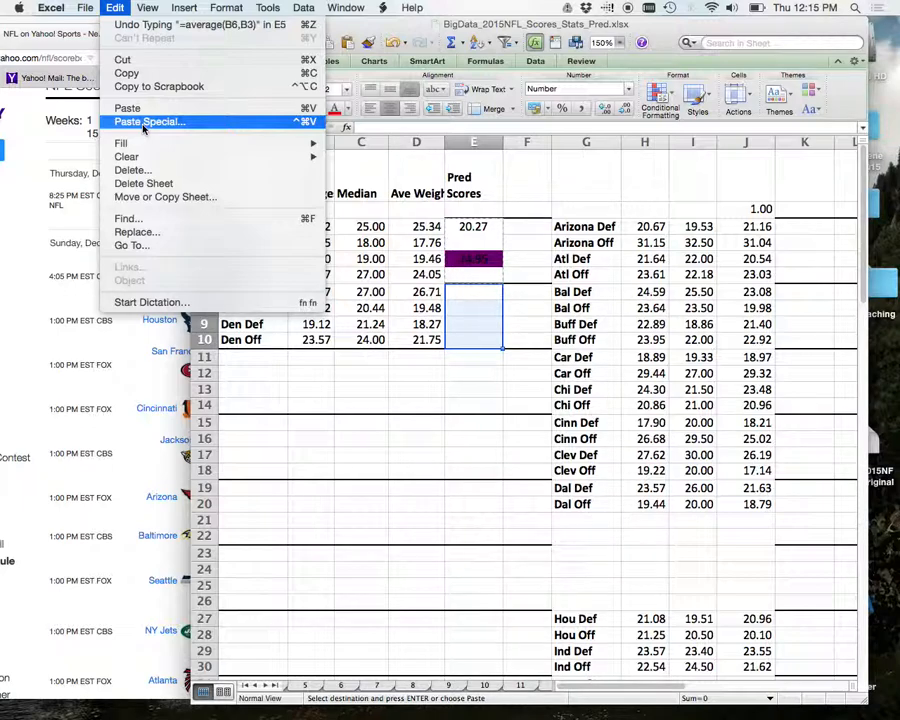
left_click(272, 29)
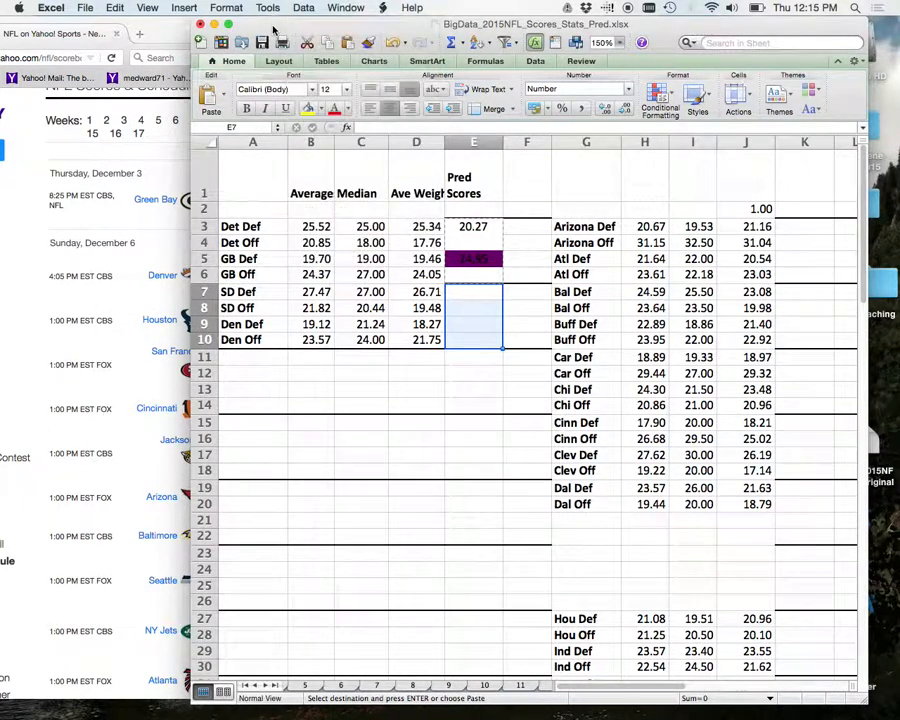
Paste only the copied formulas into E7:E10 for the San Diego–Denver game.
left_click(227, 96)
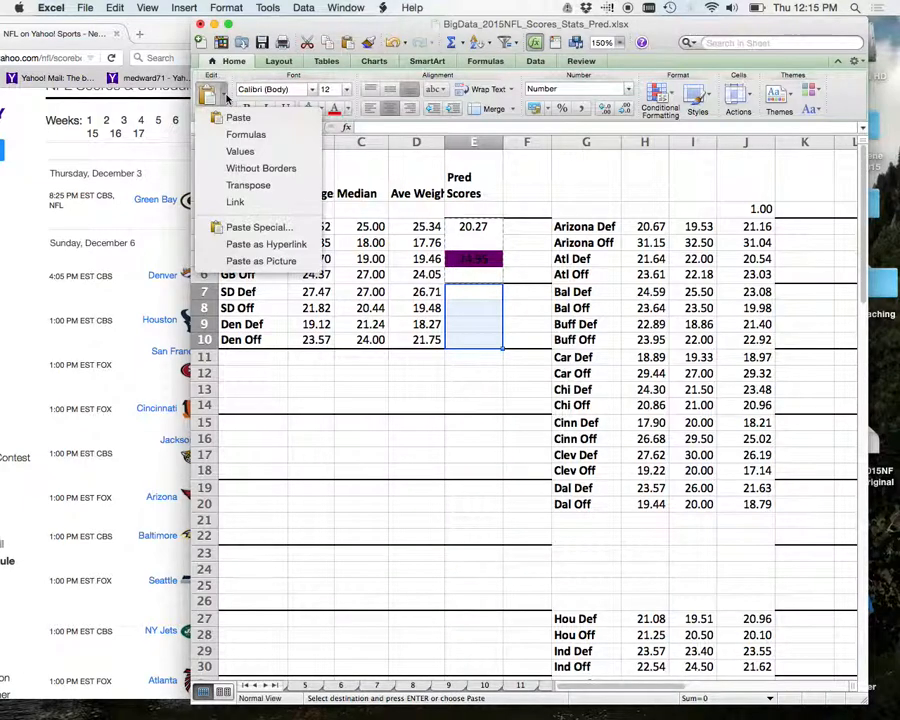
left_click(241, 137)
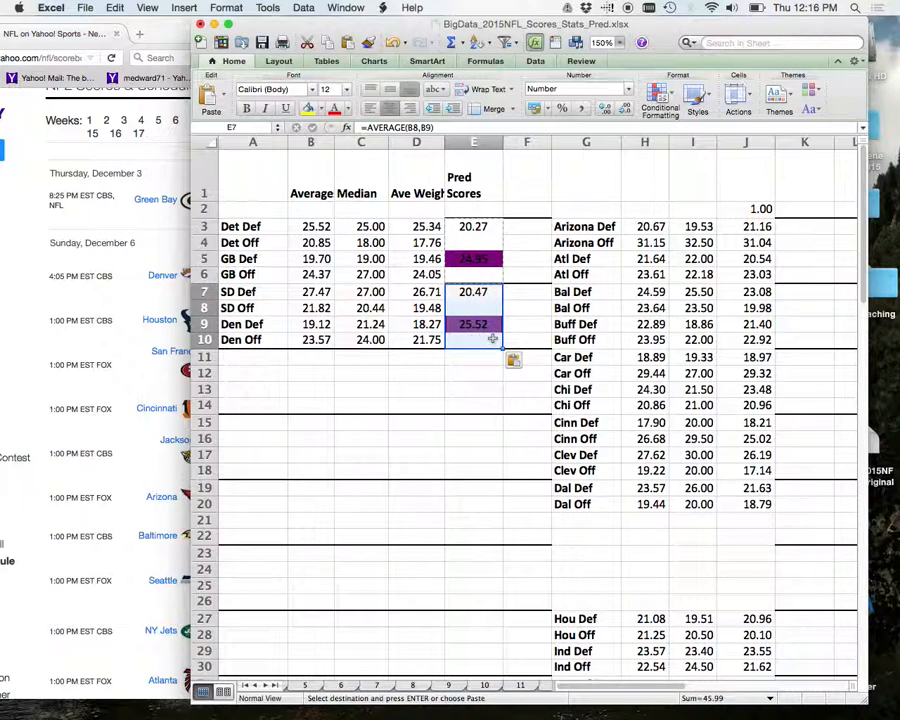
left_click(476, 389)
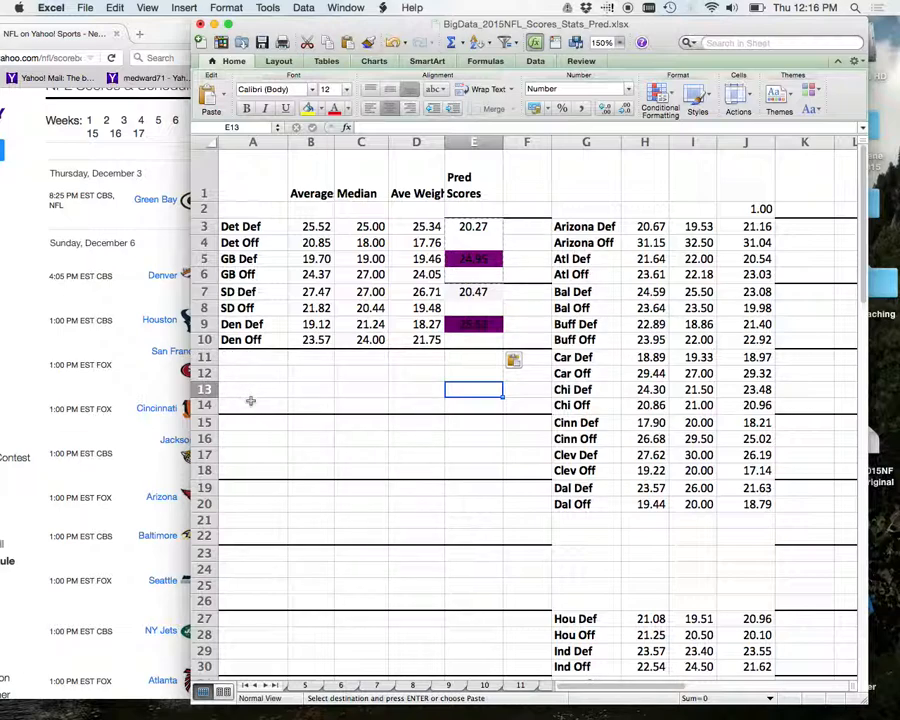
Extend the column heading in E1 to read "Pred Scores Averages".
left_click(526, 178)
left_click(473, 190)
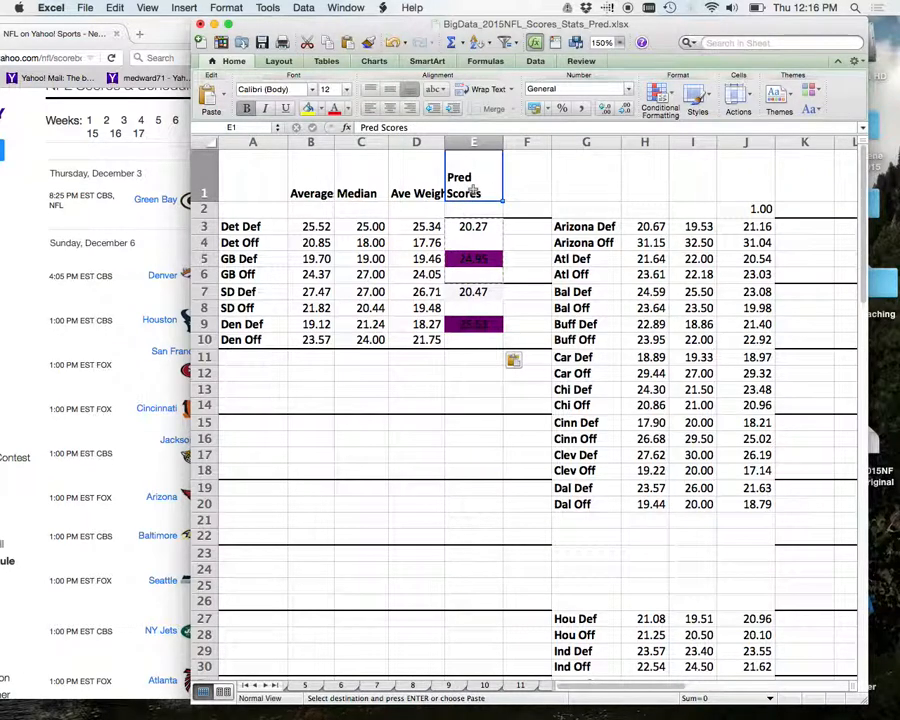
left_click(421, 127)
type("Averages")
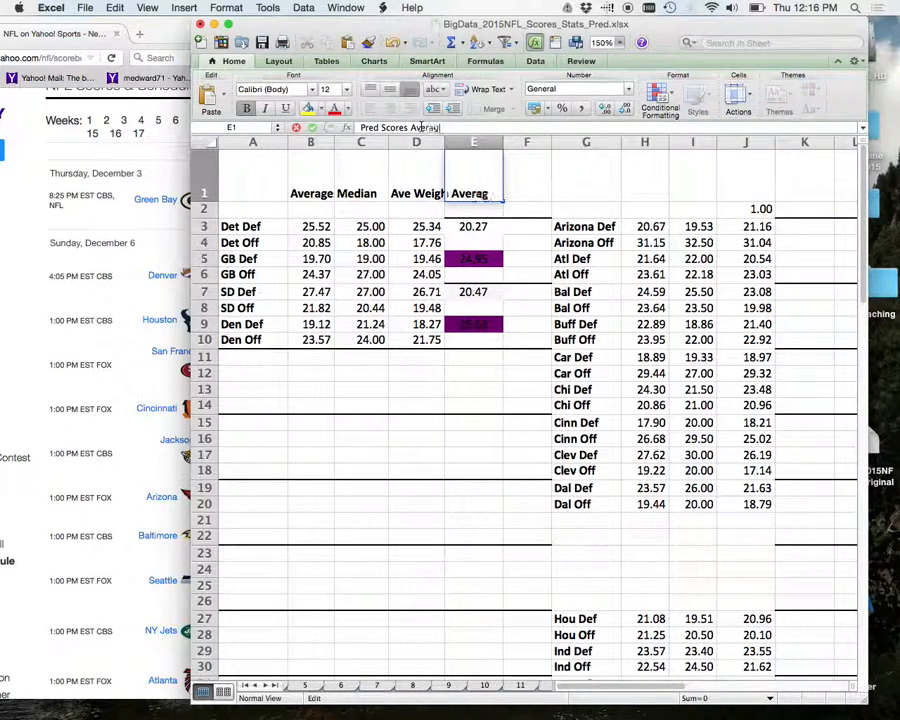
left_click(523, 190)
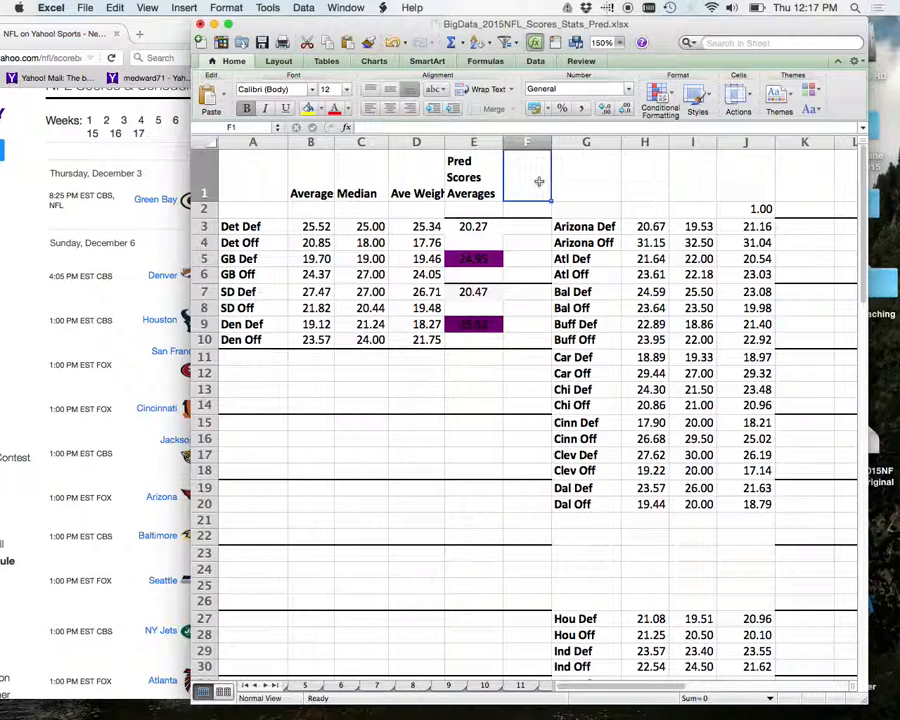
left_click(530, 277)
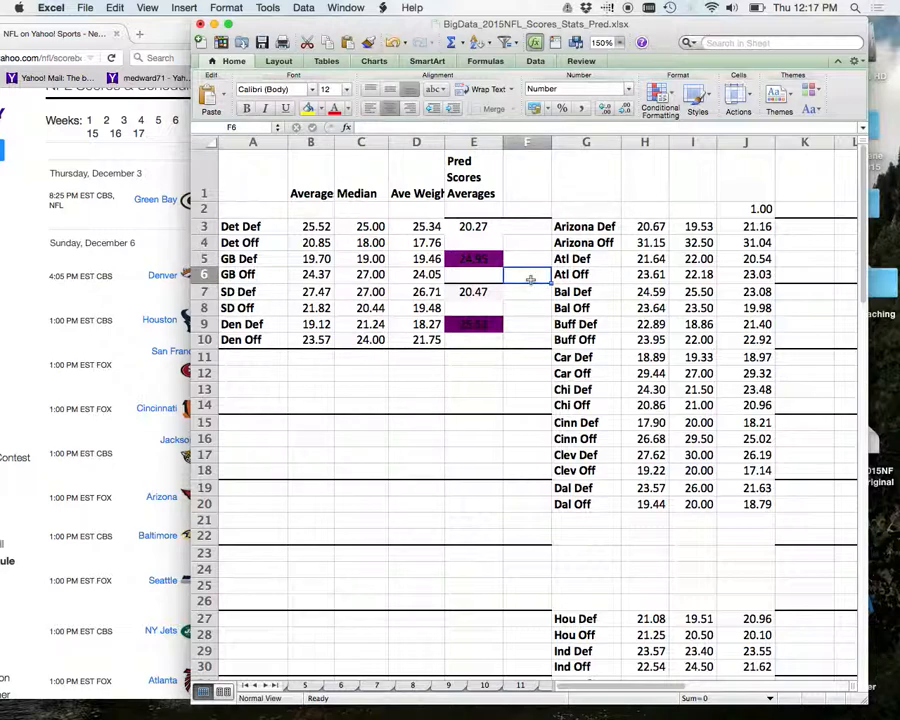